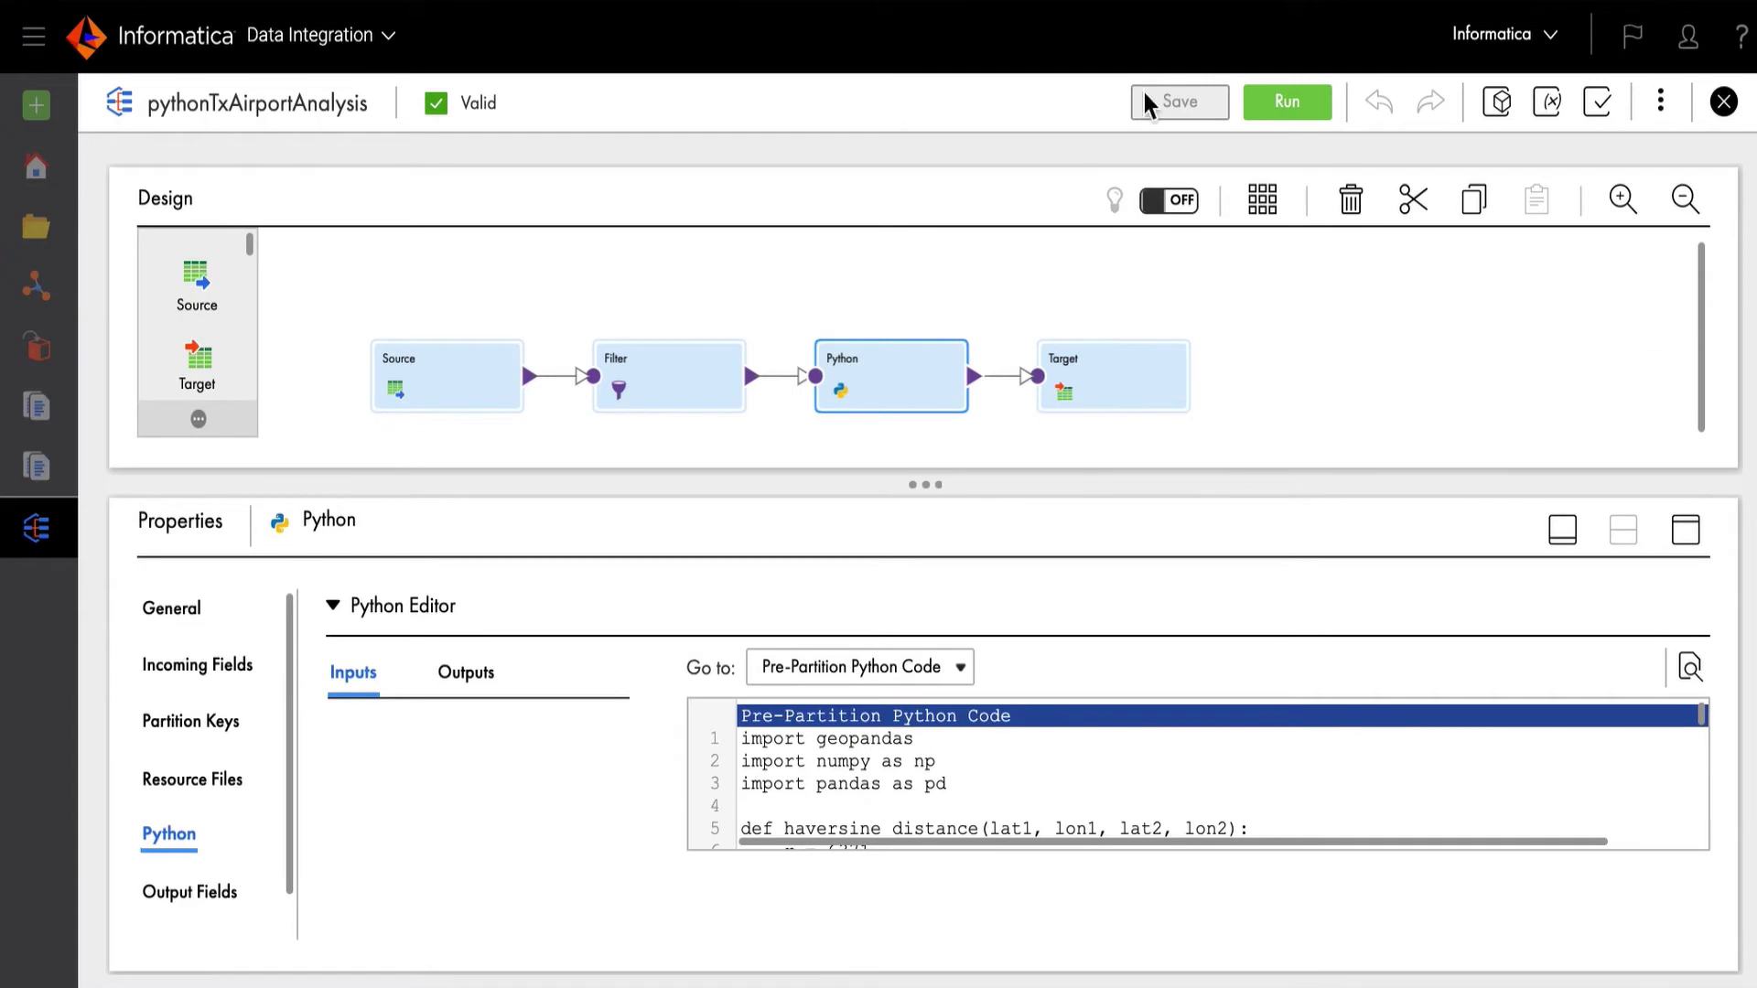
Choose AWS_Spark_Serverless as the runtime environment in the pythonTxAirportAnalysis run settings
left_click(1285, 105)
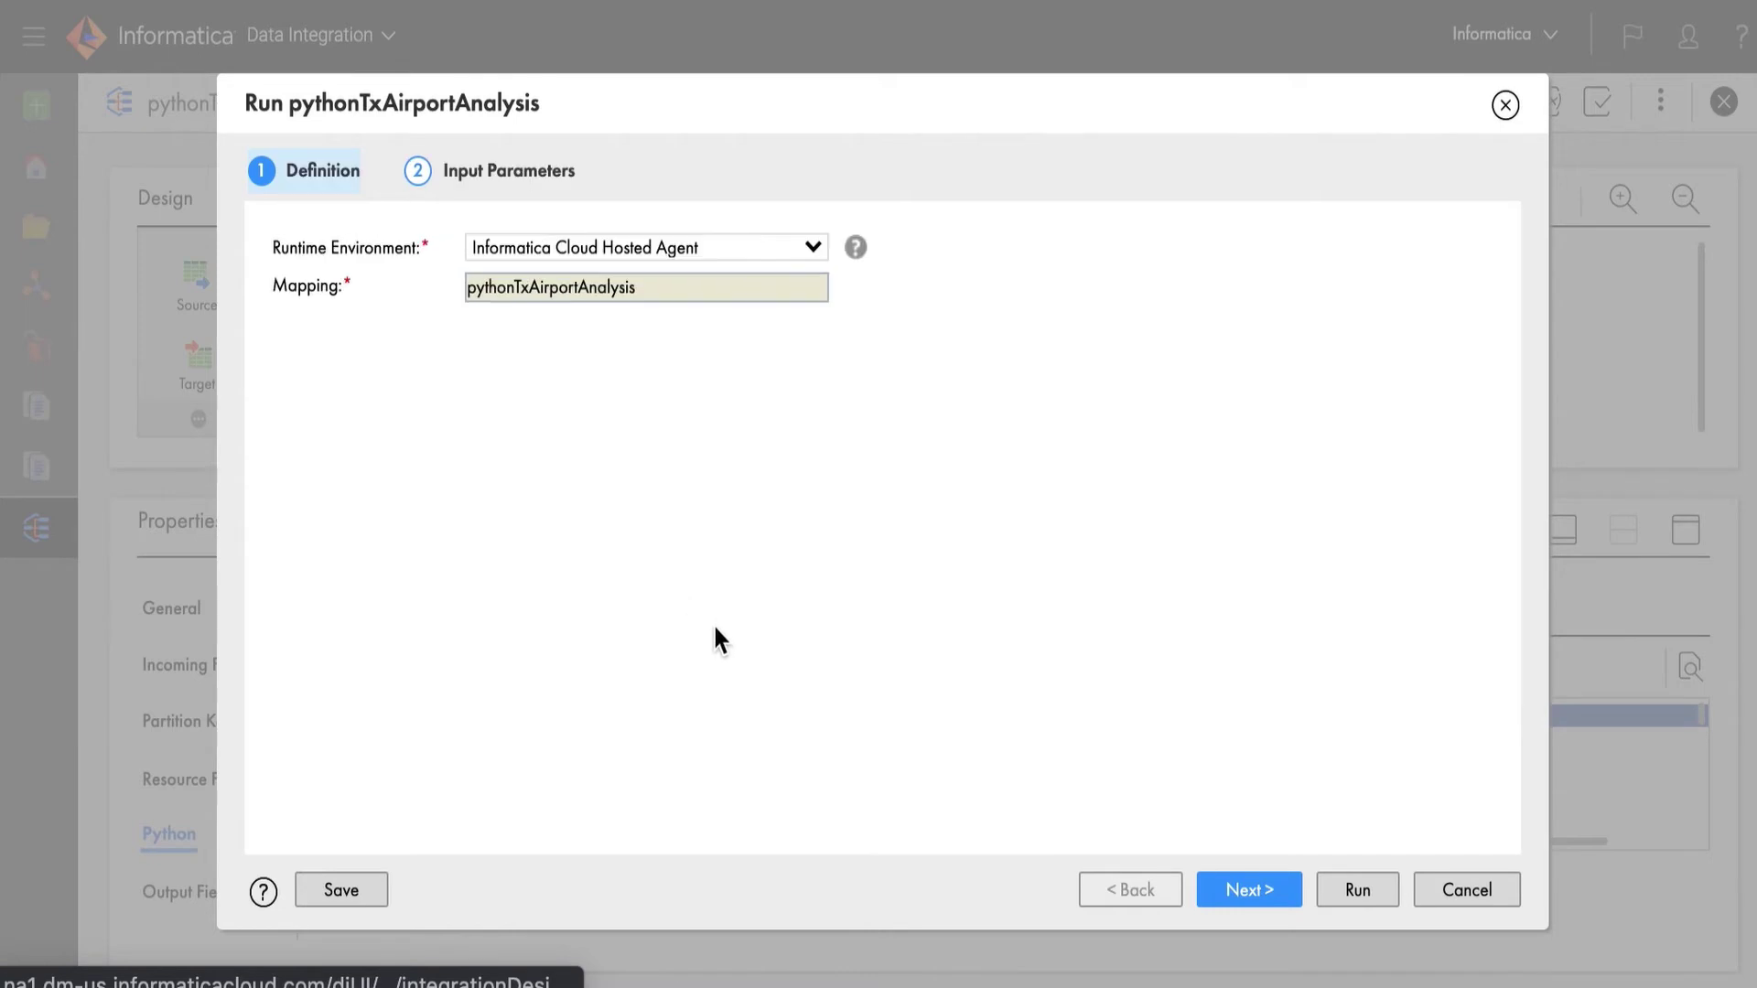
left_click(669, 249)
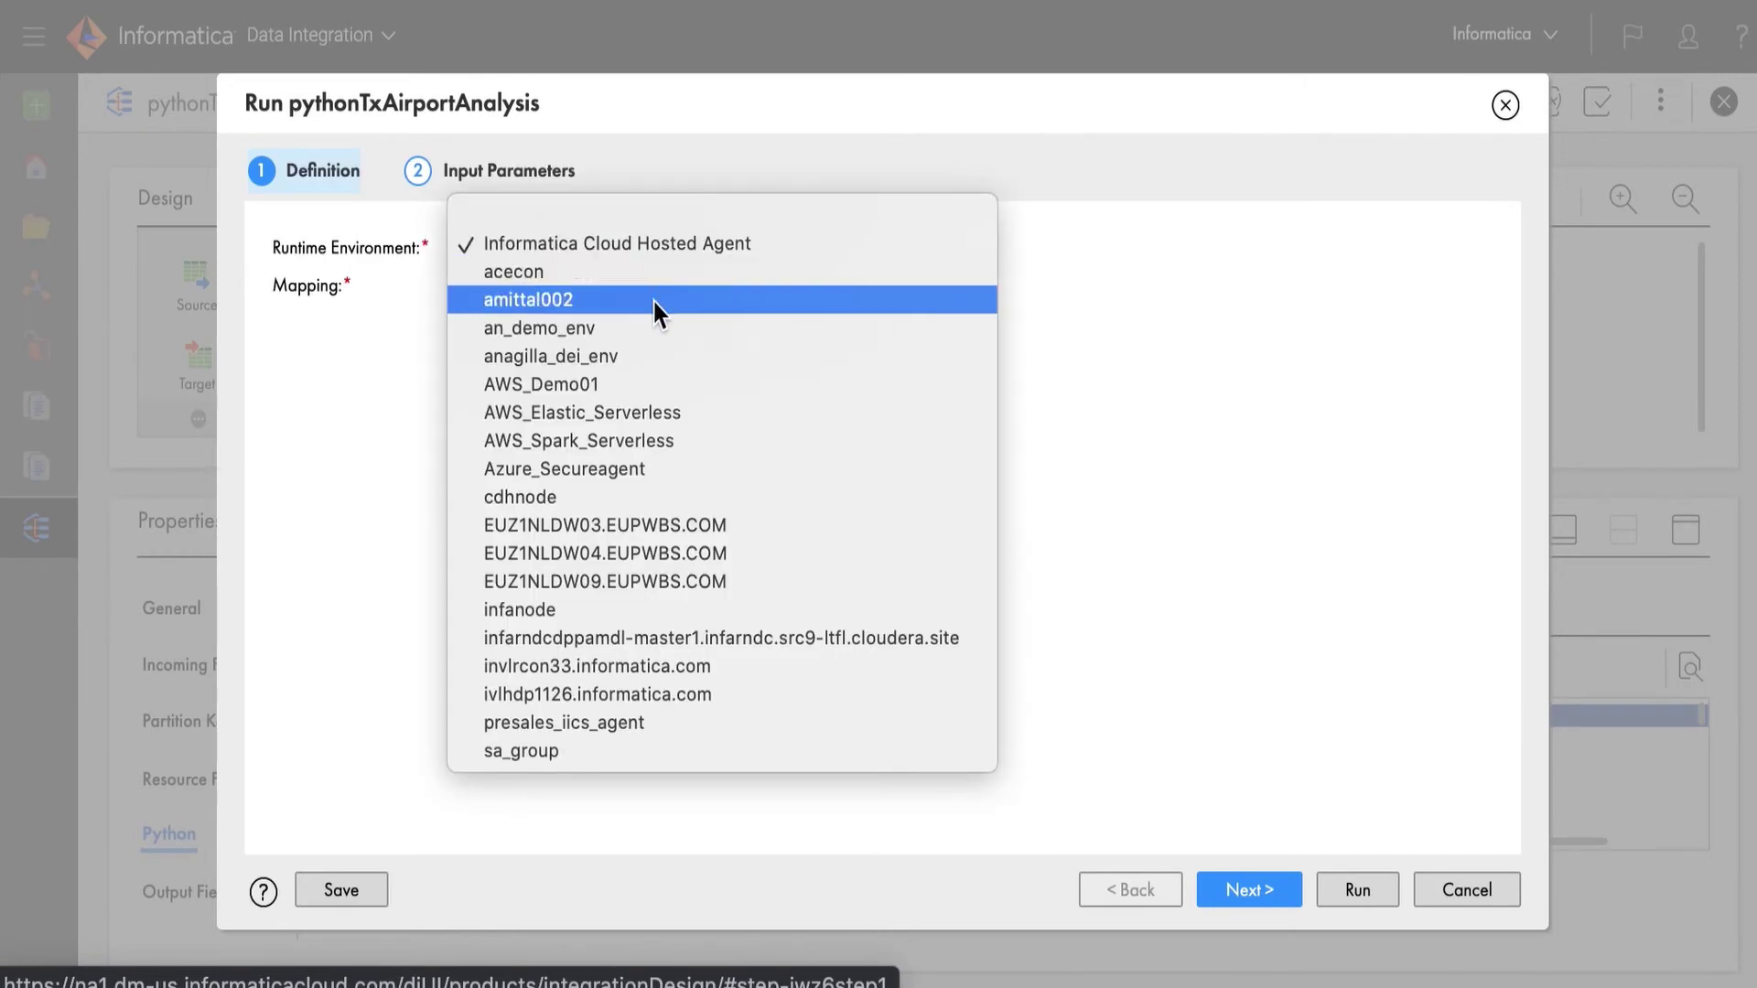
left_click(624, 442)
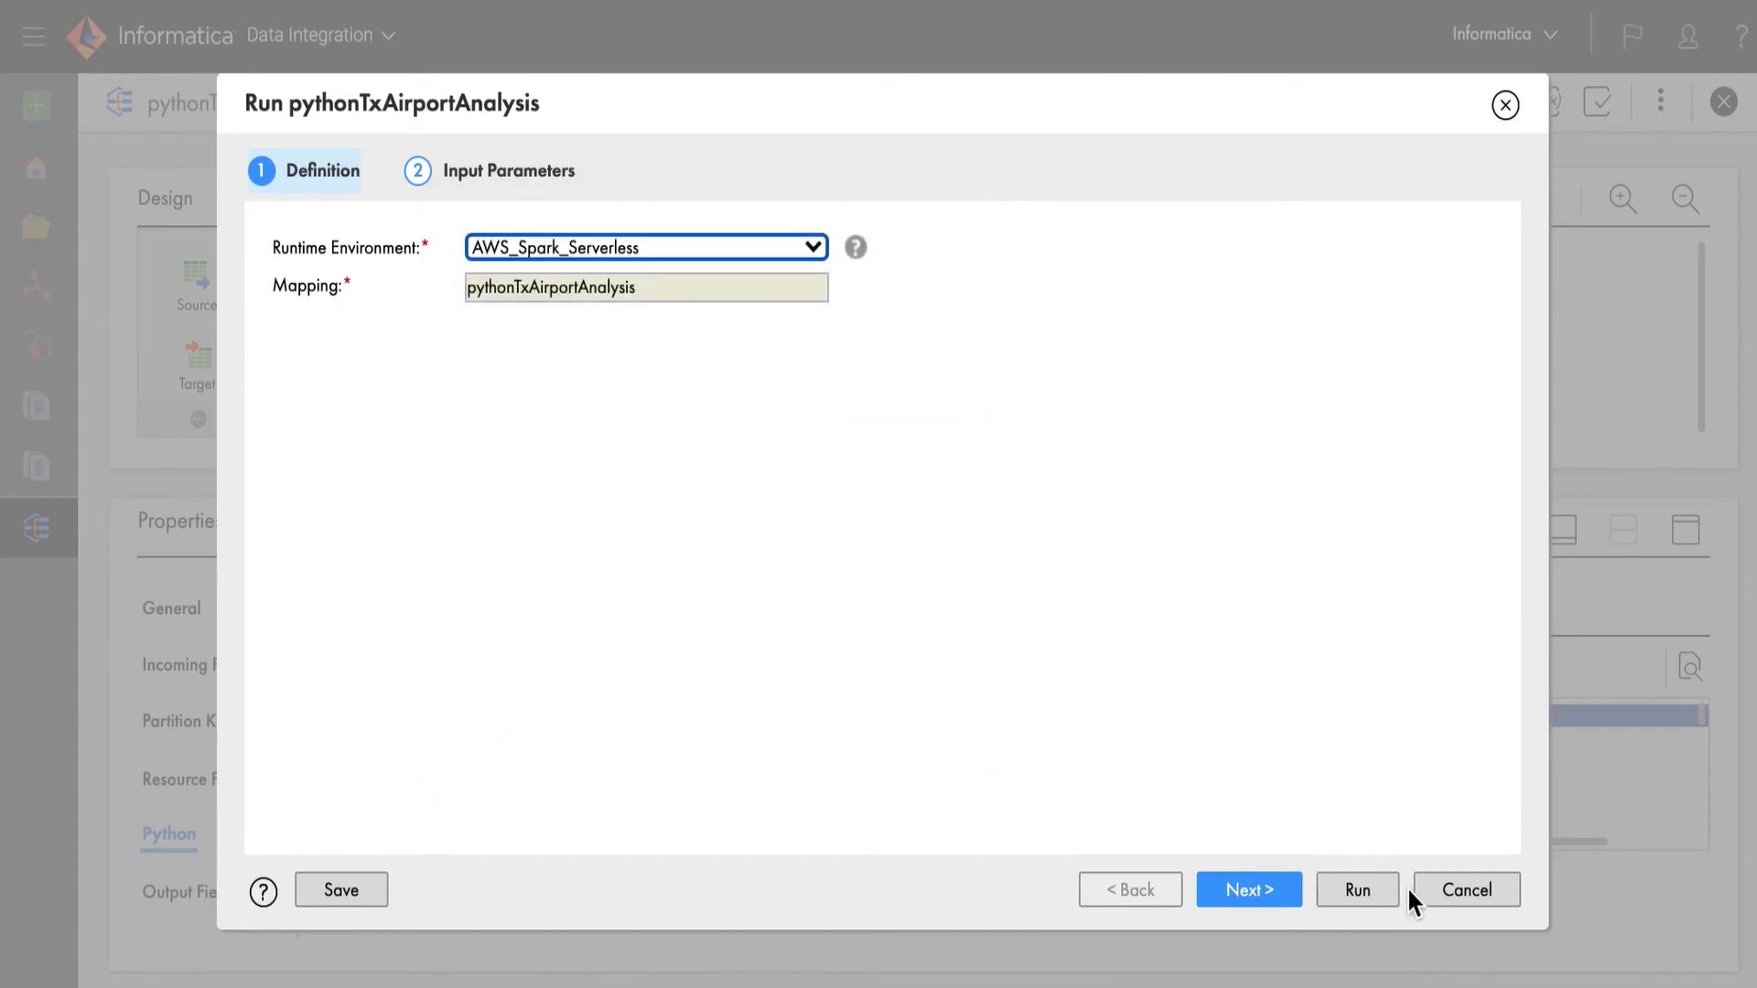
Submit the pythonTxAirportAnalysis run on AWS_Spark_Serverless and wait for it to load
left_click(1357, 890)
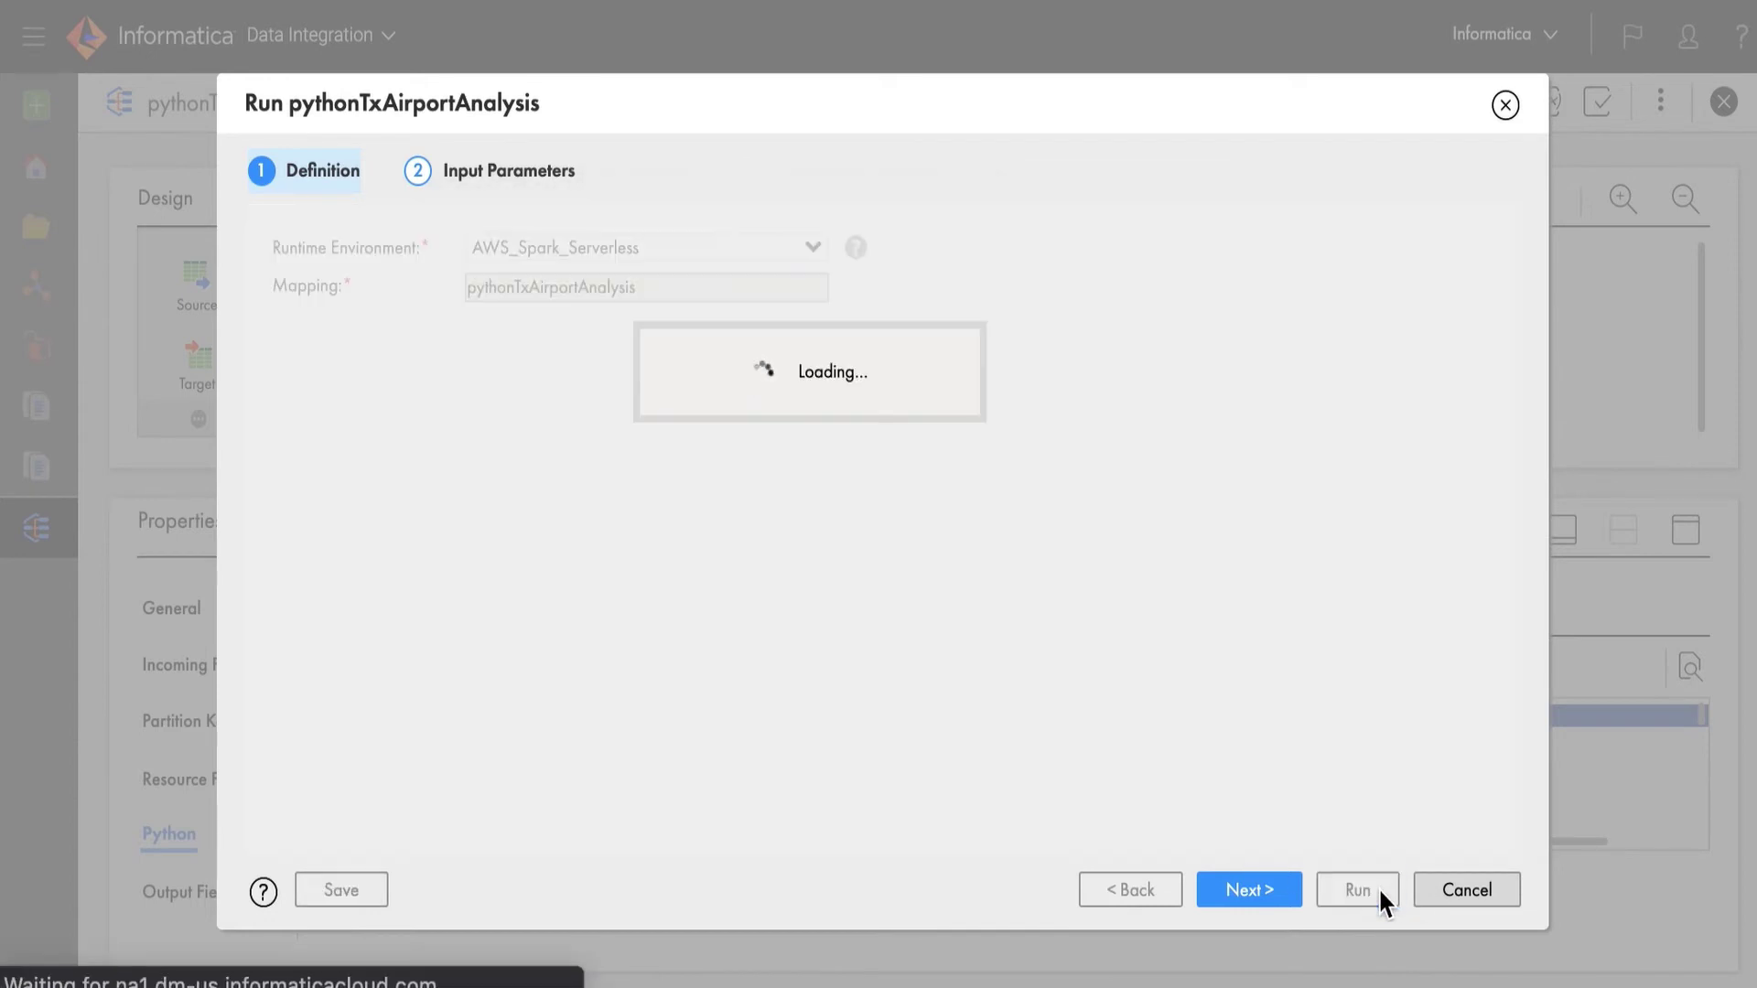